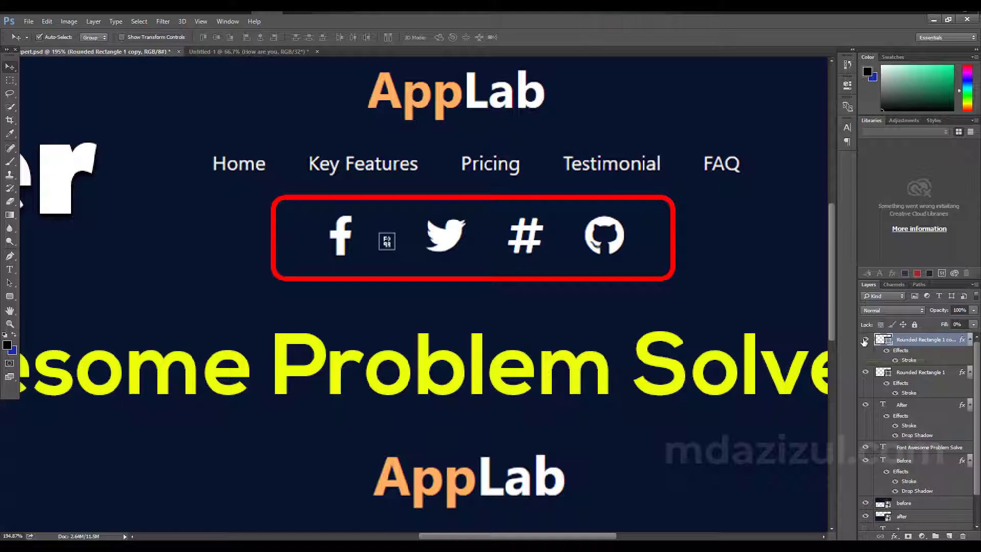
# Toggle the red rounded frame layer's visibility off and on several times to inspect it
pyautogui.click(864, 342)
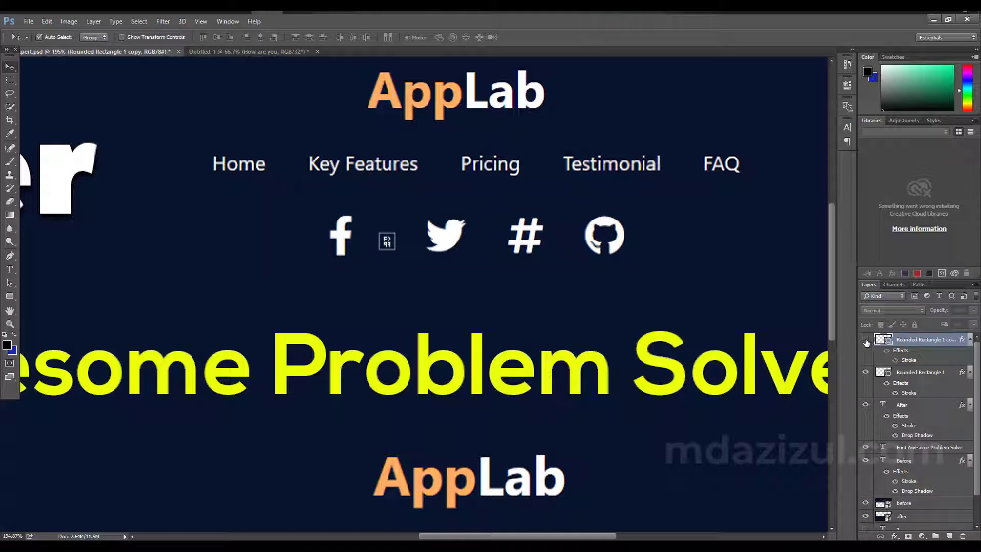
pyautogui.click(865, 341)
pyautogui.click(866, 342)
pyautogui.click(866, 341)
pyautogui.click(866, 342)
pyautogui.click(866, 341)
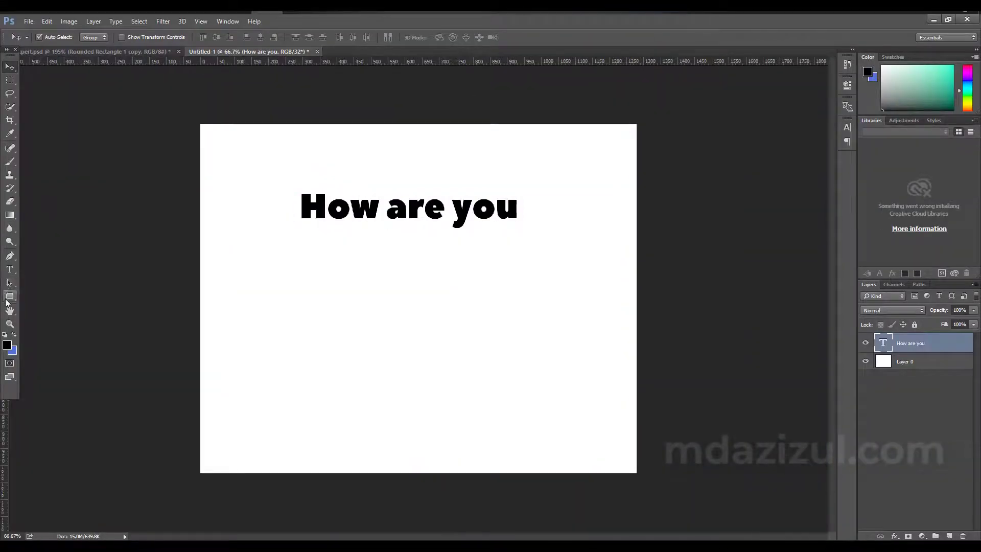
# Draw a black rounded rectangle over the 'How are you' text and close Properties
pyautogui.click(9, 296)
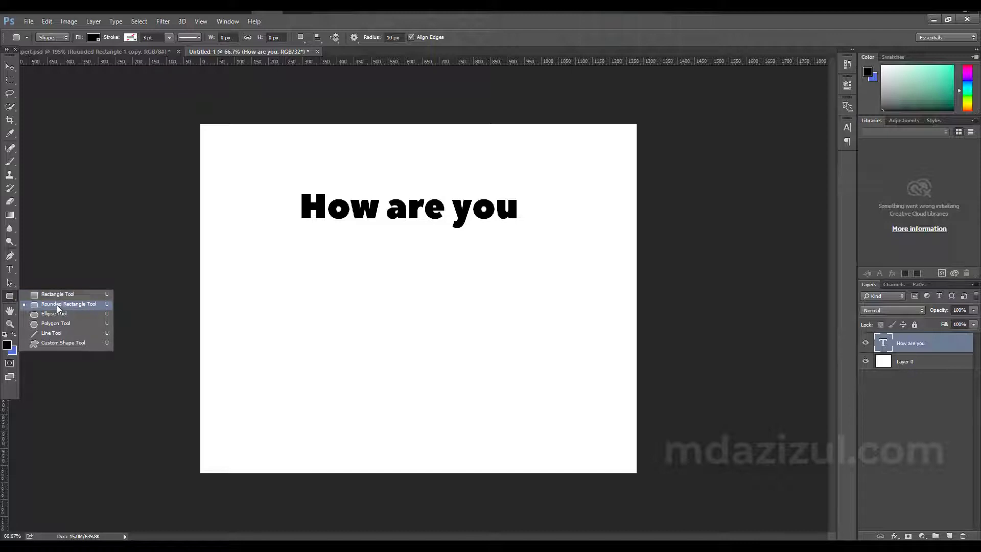
pyautogui.click(57, 304)
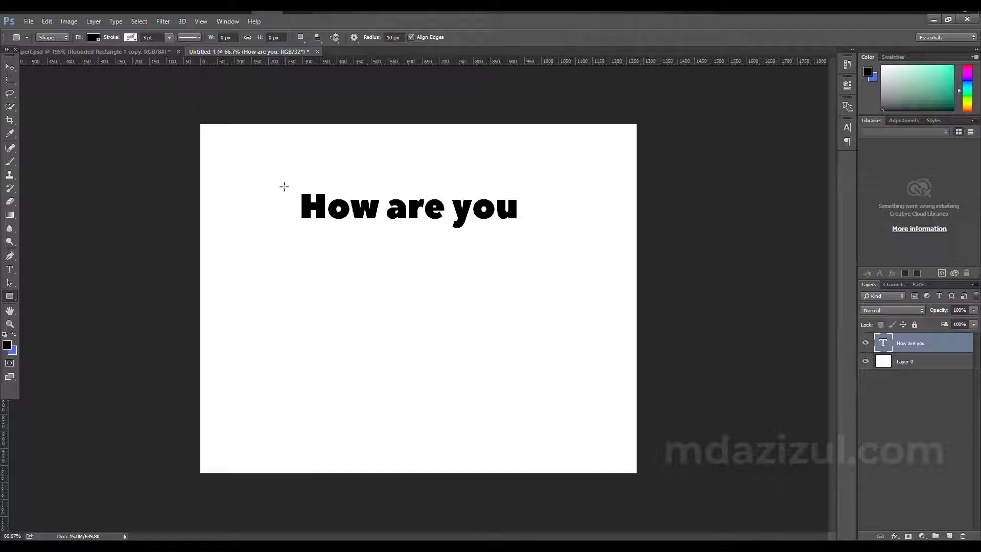
pyautogui.moveTo(284, 186); pyautogui.dragTo(533, 236)
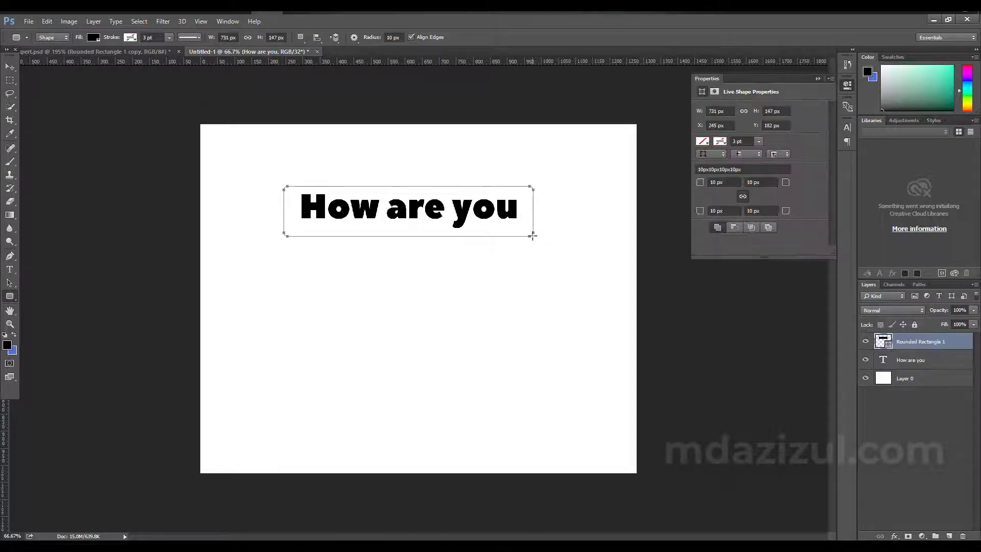
pyautogui.click(816, 79)
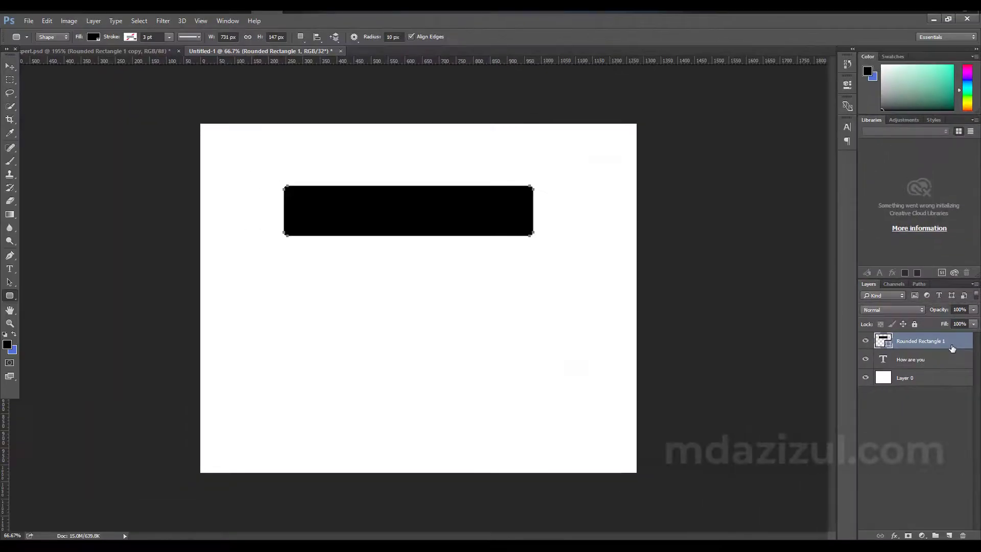
# Add a red Stroke effect with Normal blend mode to the rounded rectangle
pyautogui.doubleClick(952, 348)
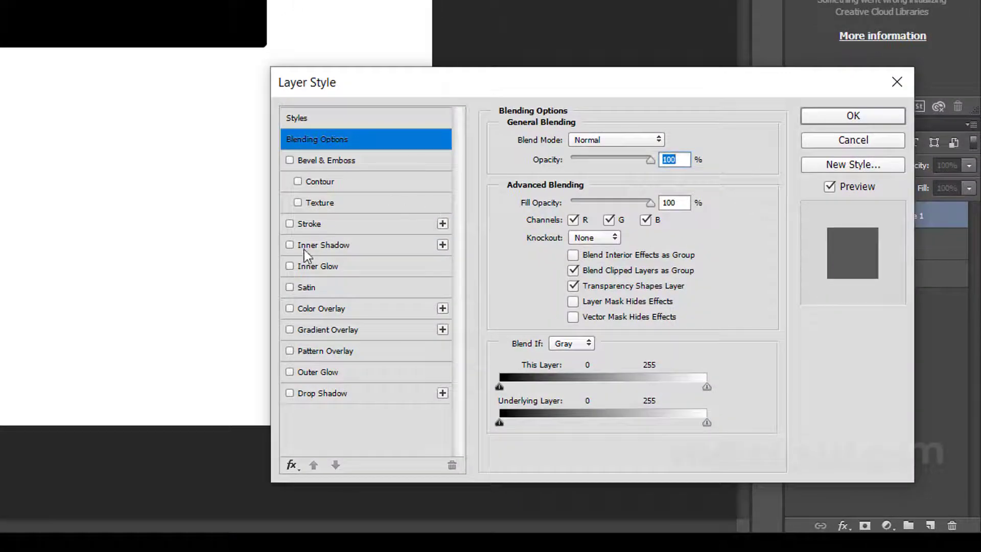
pyautogui.click(318, 229)
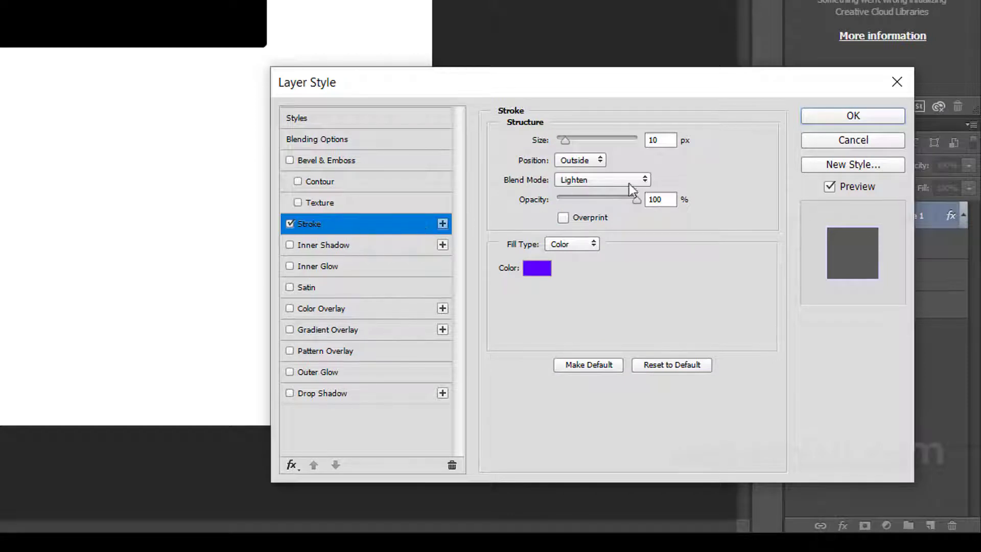
pyautogui.click(537, 270)
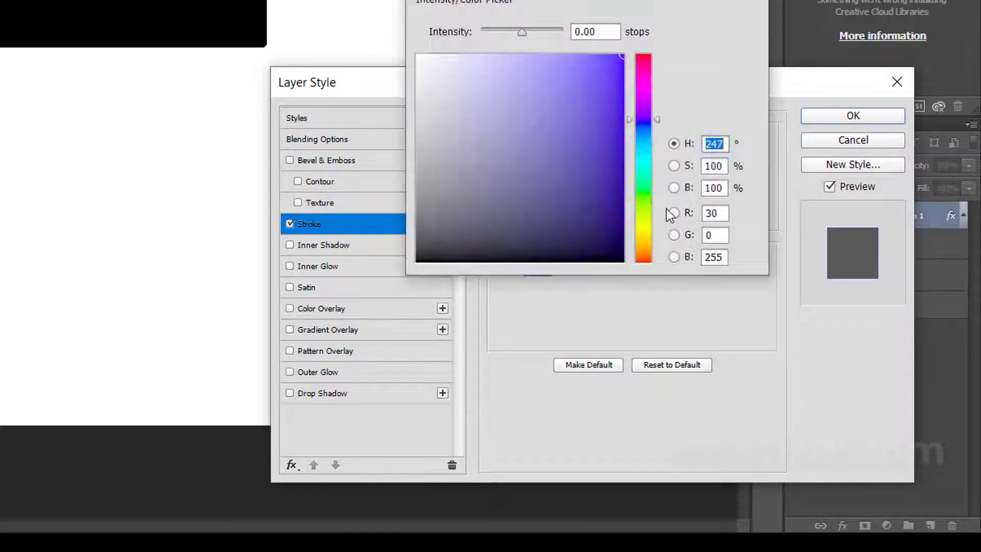
pyautogui.moveTo(646, 94); pyautogui.dragTo(643, 28)
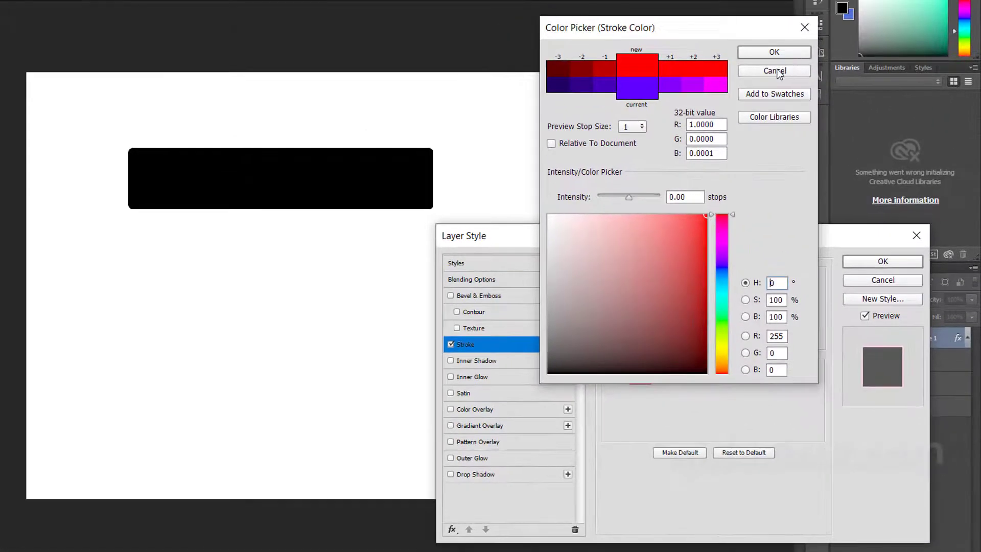
pyautogui.click(774, 52)
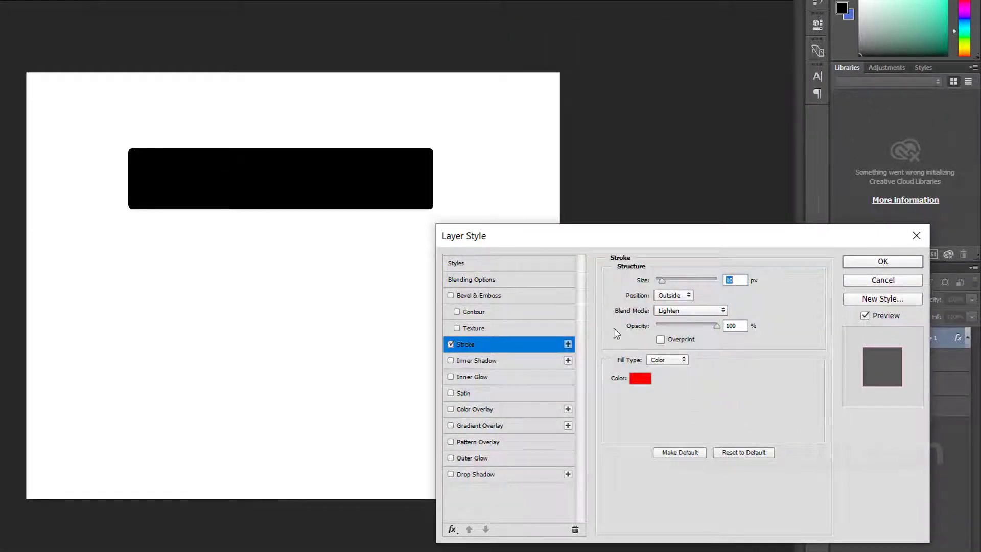
pyautogui.click(686, 311)
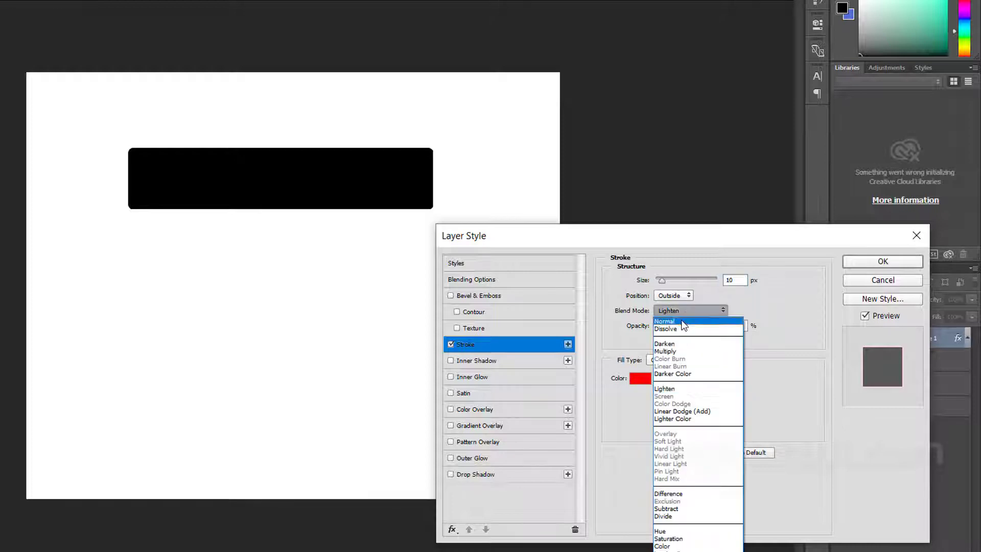
pyautogui.click(681, 320)
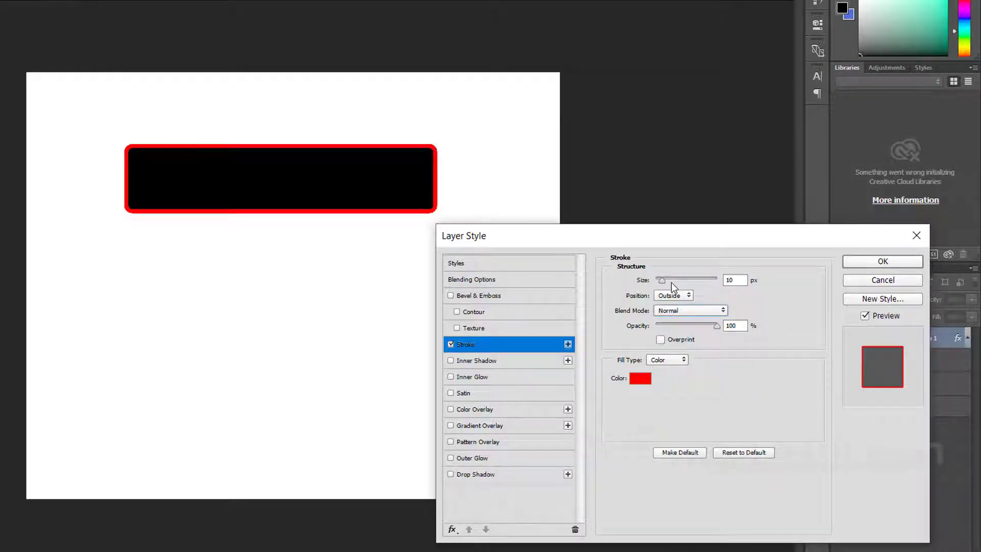
# Set the stroke size to 10 px and position it Outside after trying Inside and Center
pyautogui.moveTo(664, 281); pyautogui.dragTo(672, 283)
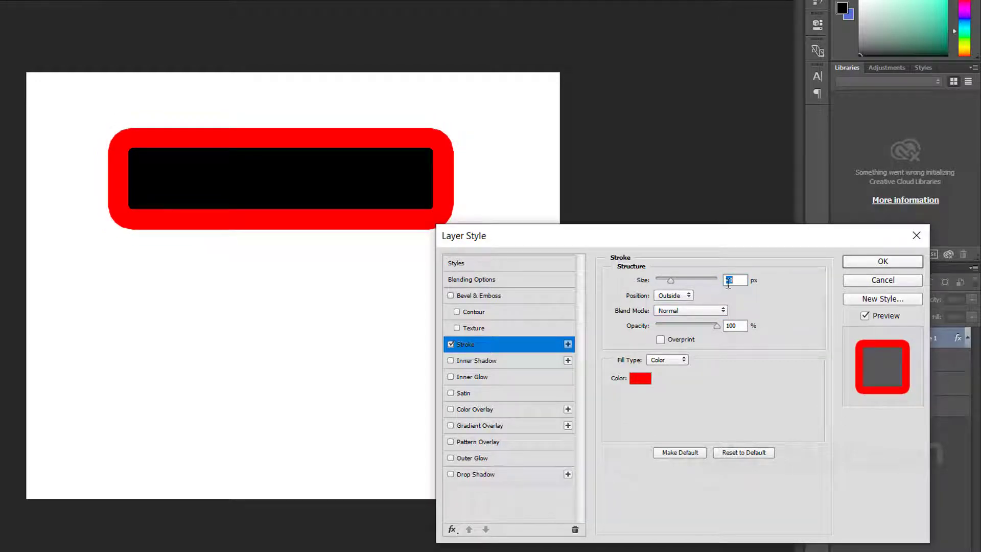
pyautogui.write('10')
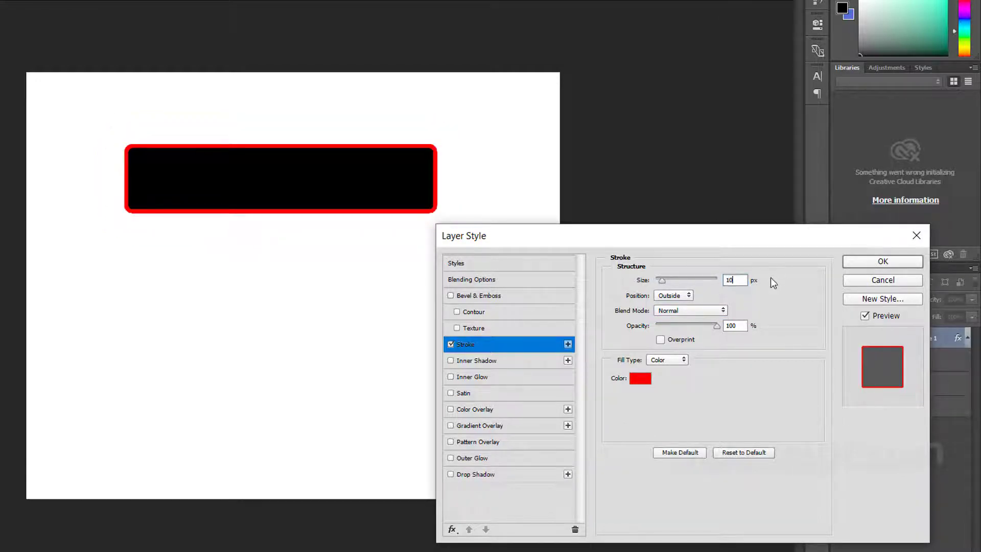
pyautogui.click(684, 295)
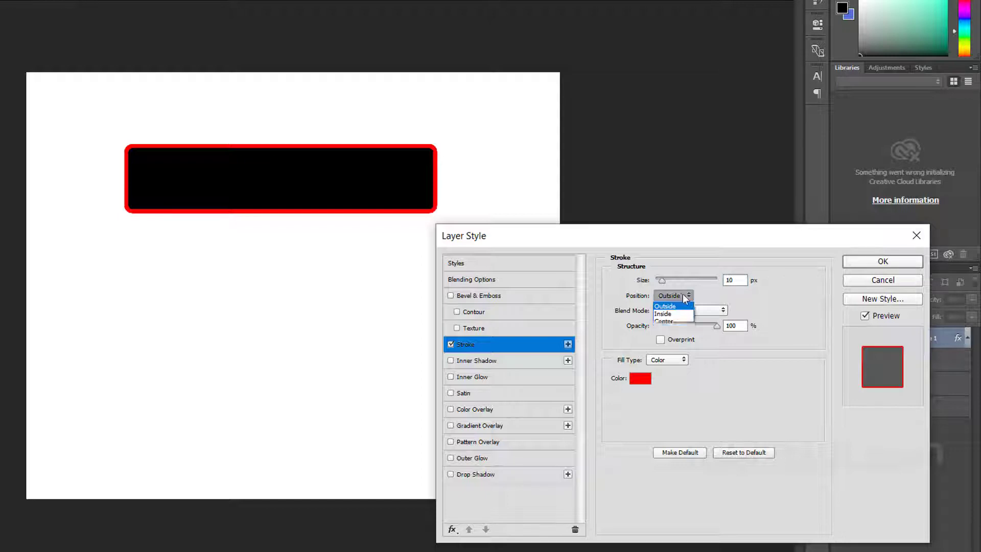
pyautogui.click(679, 314)
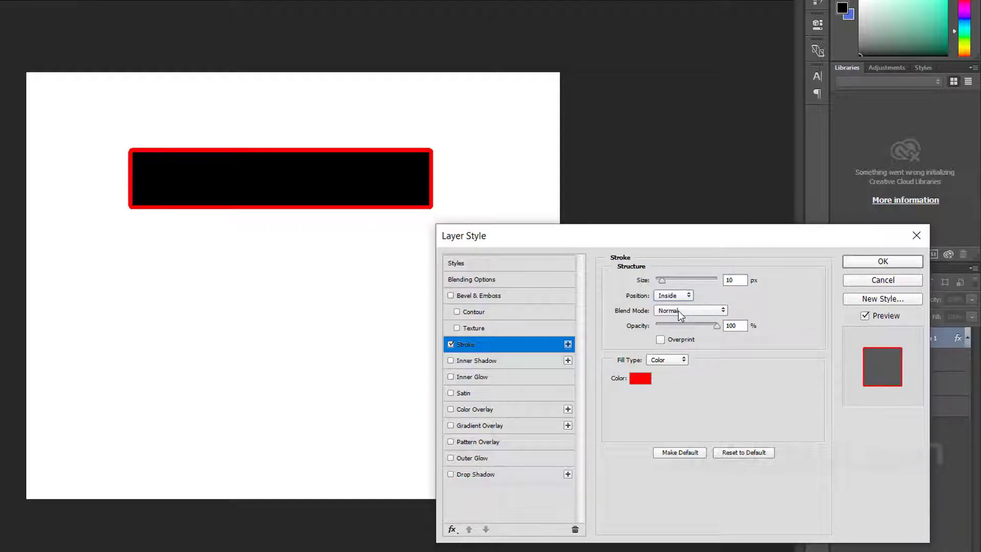
pyautogui.click(678, 298)
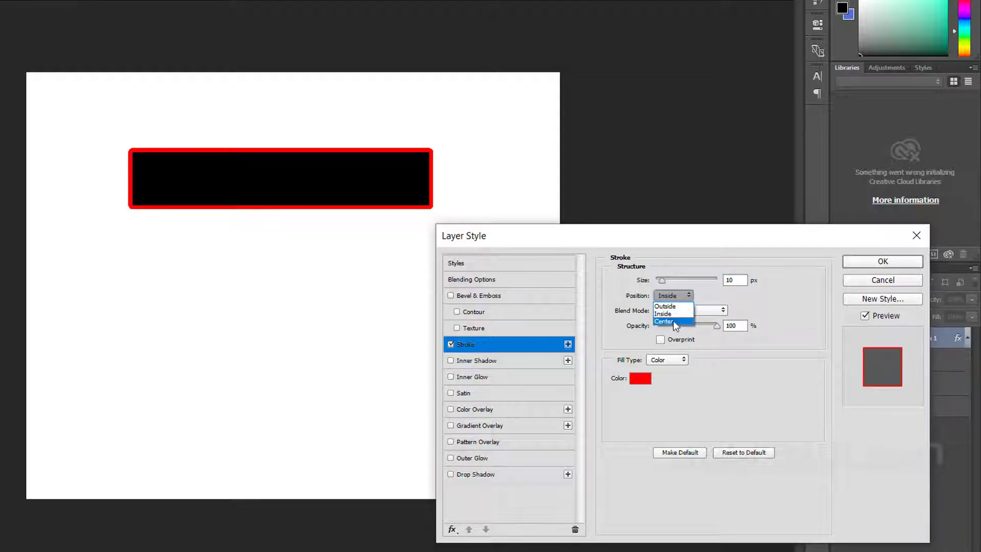
pyautogui.click(673, 323)
pyautogui.click(675, 297)
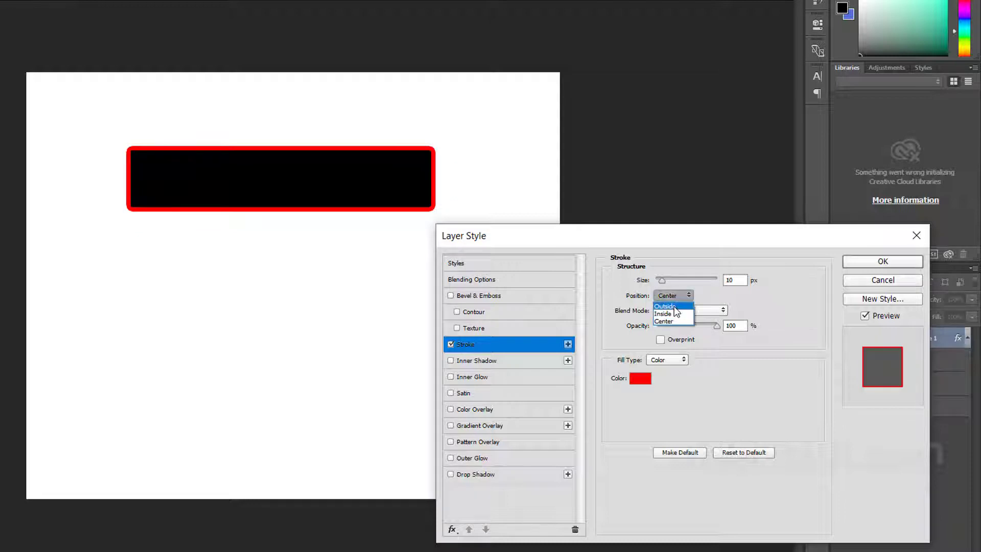
pyautogui.click(674, 306)
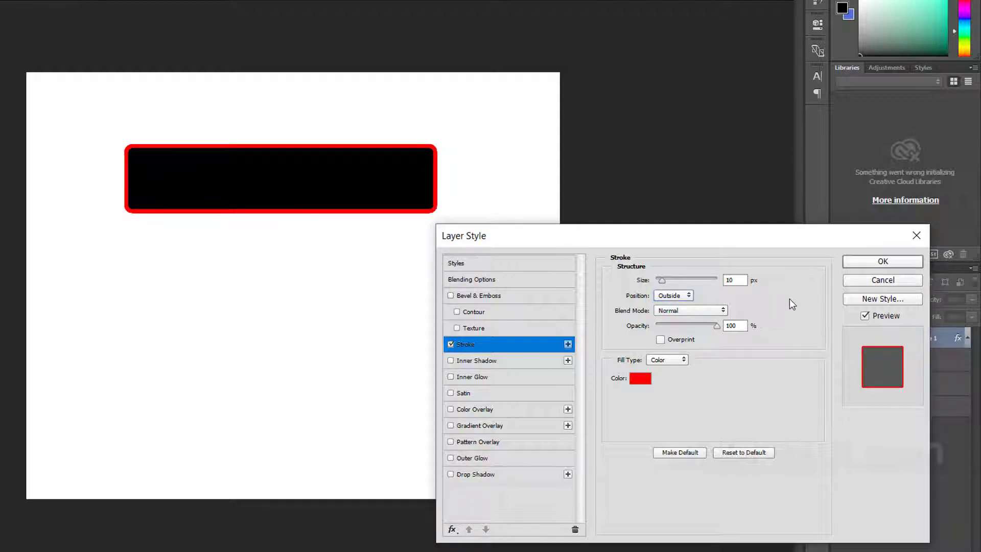
# In Blending Options, try the Lighten, Darken and Dissolve blend modes on the rectangle
pyautogui.click(488, 281)
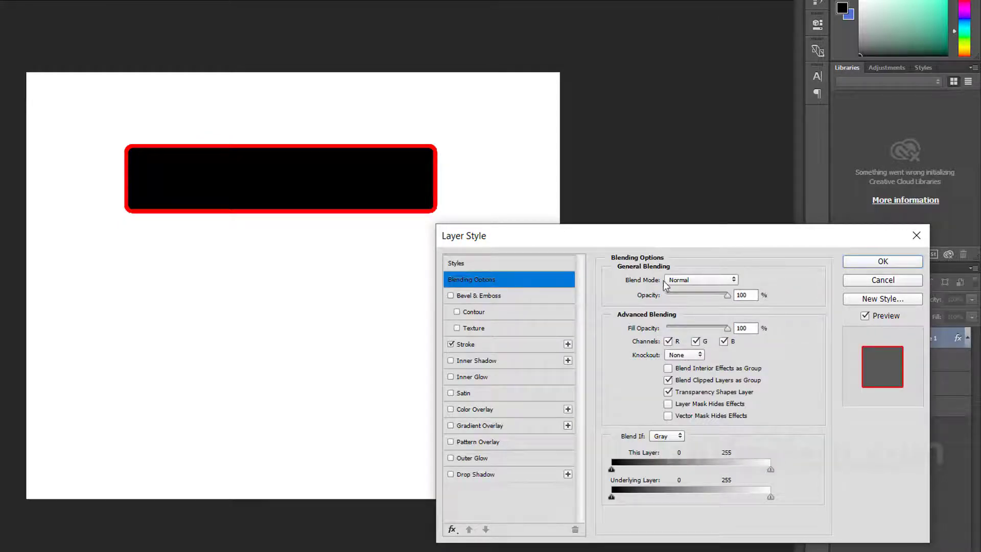
pyautogui.click(703, 280)
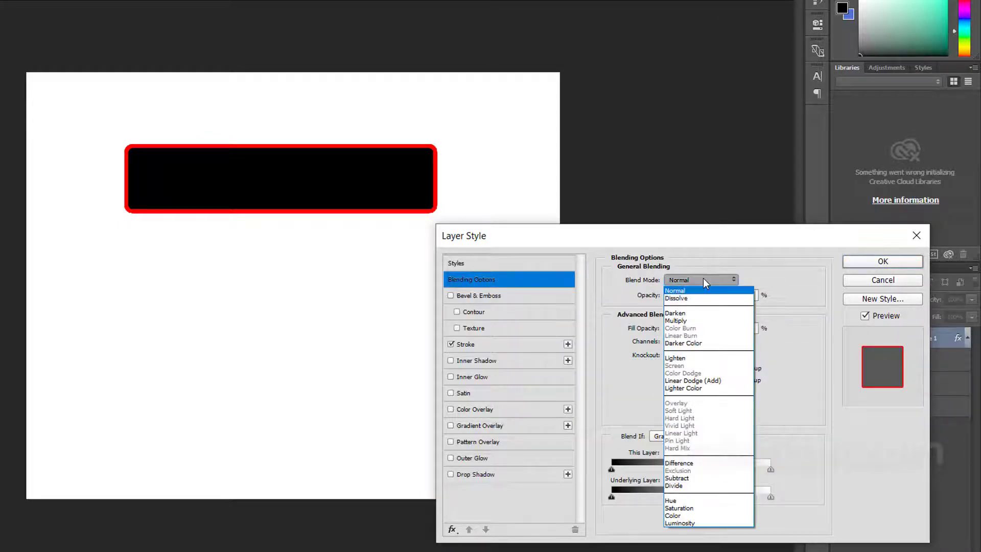
pyautogui.click(686, 359)
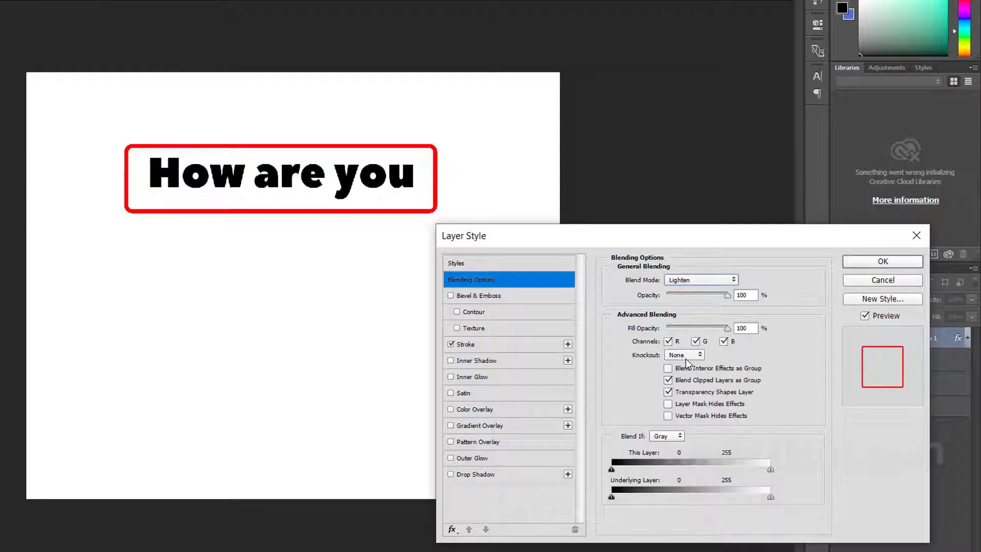
pyautogui.click(689, 283)
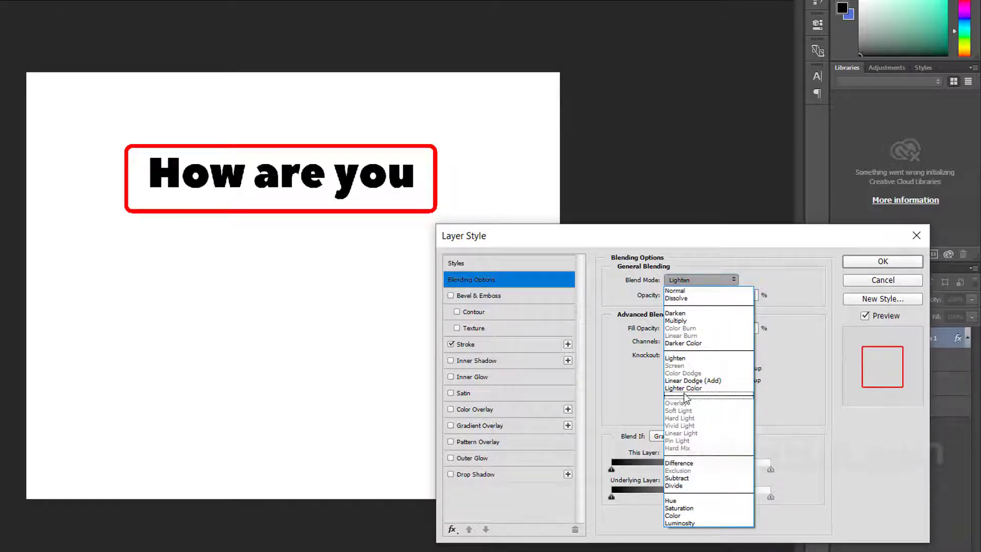
pyautogui.click(690, 313)
pyautogui.click(690, 281)
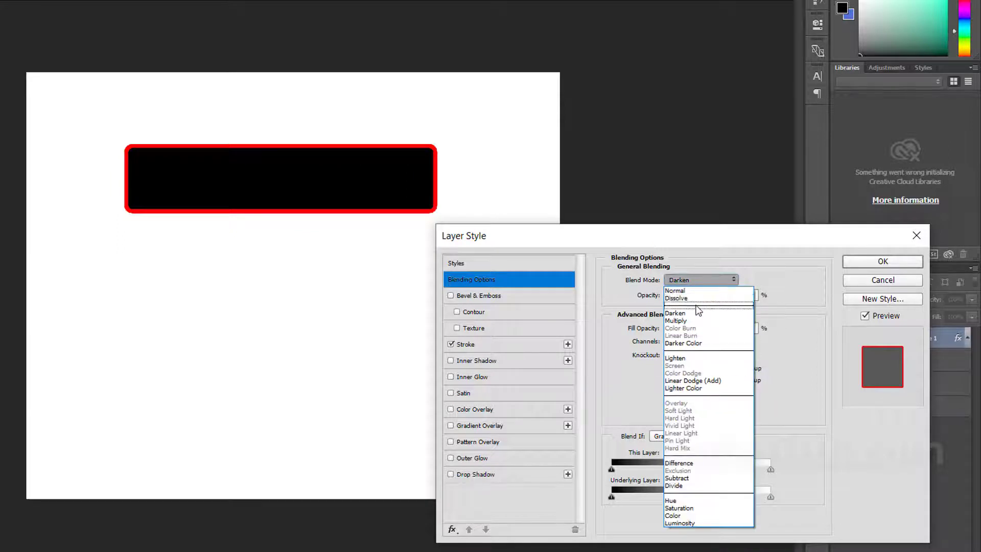
pyautogui.click(688, 301)
# Try Multiply and Lighter Color, then settle on the Lighten blend mode
pyautogui.click(690, 280)
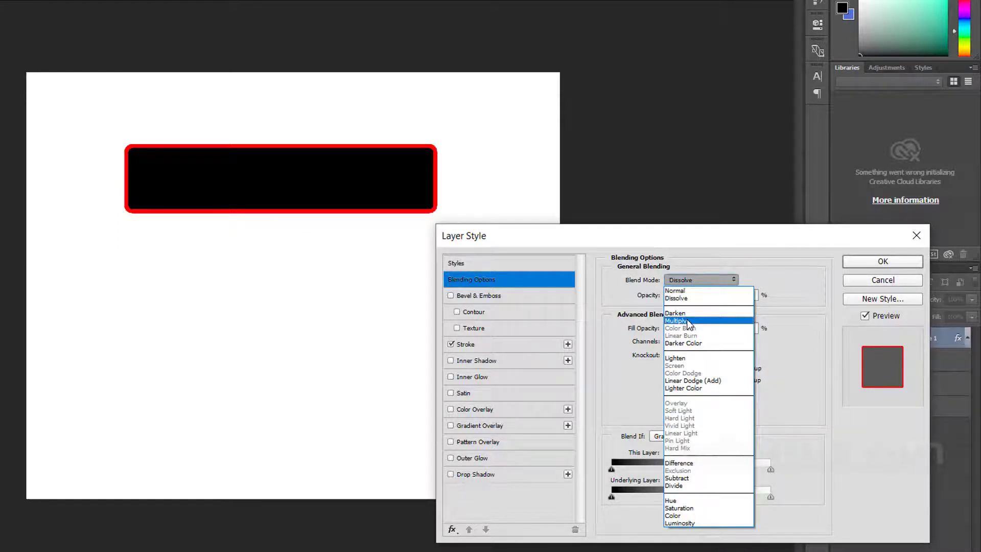
pyautogui.click(687, 320)
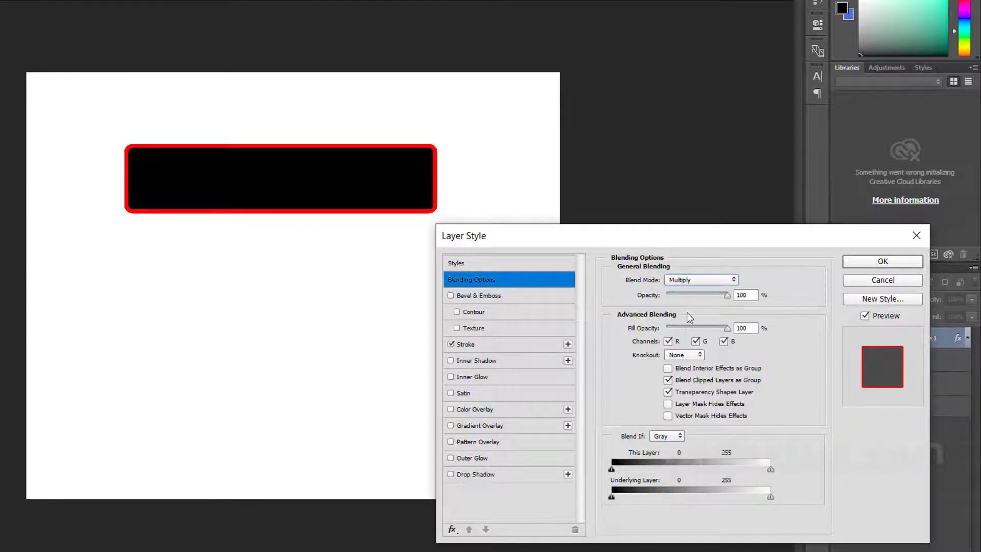
pyautogui.click(702, 281)
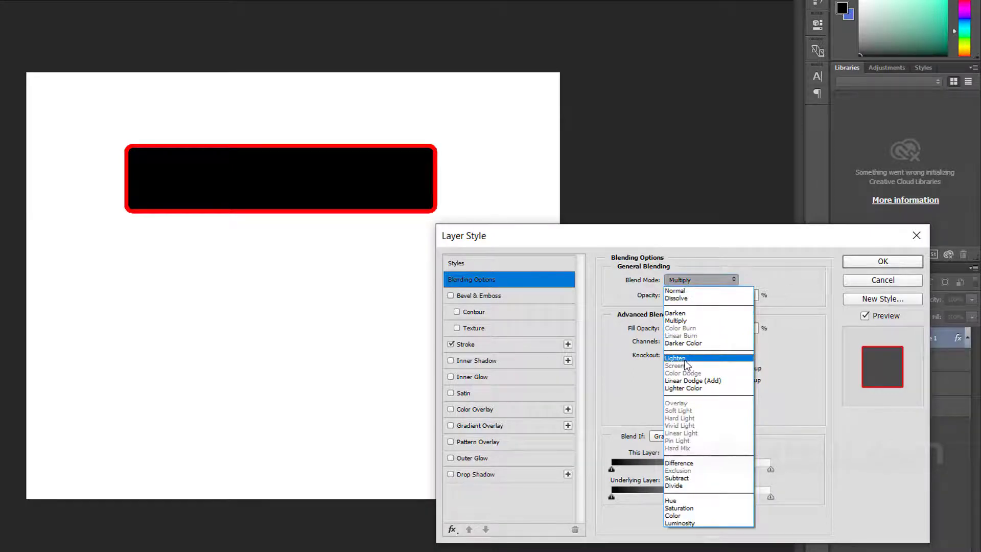
pyautogui.click(688, 387)
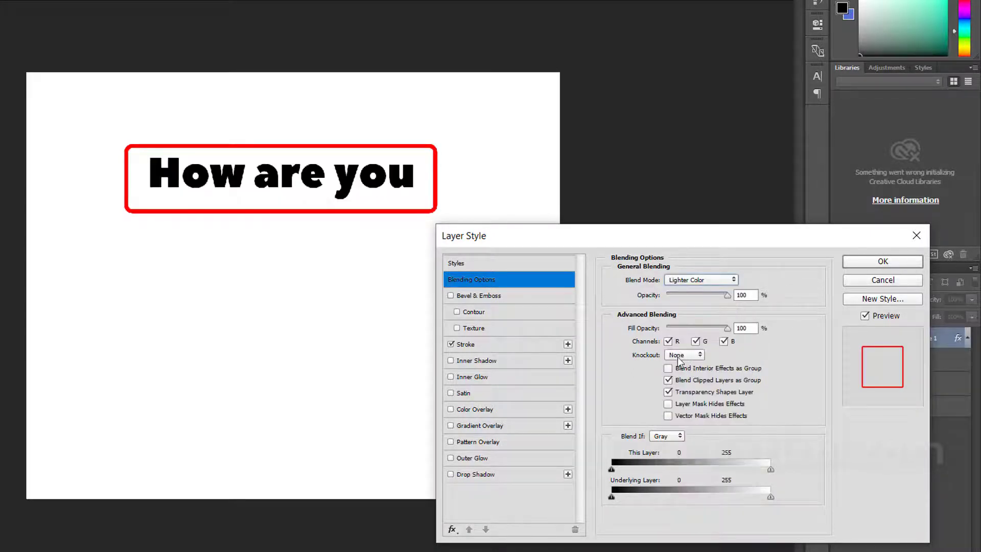
pyautogui.click(695, 280)
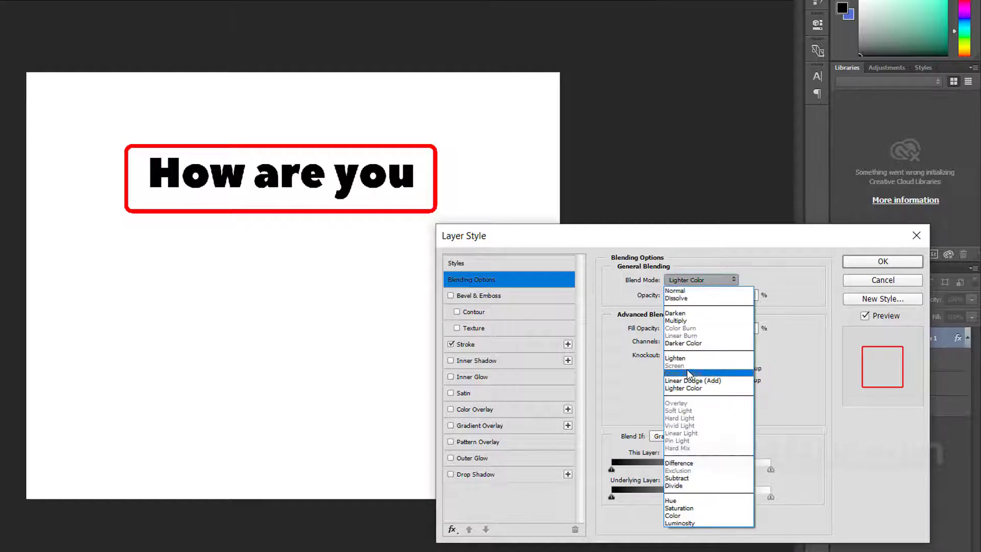
pyautogui.press('Escape')
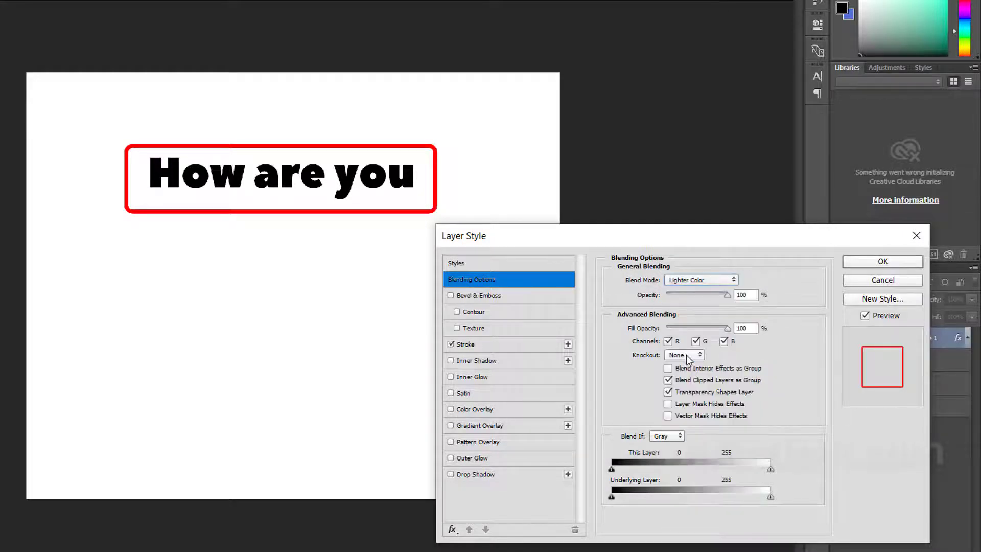
pyautogui.click(698, 280)
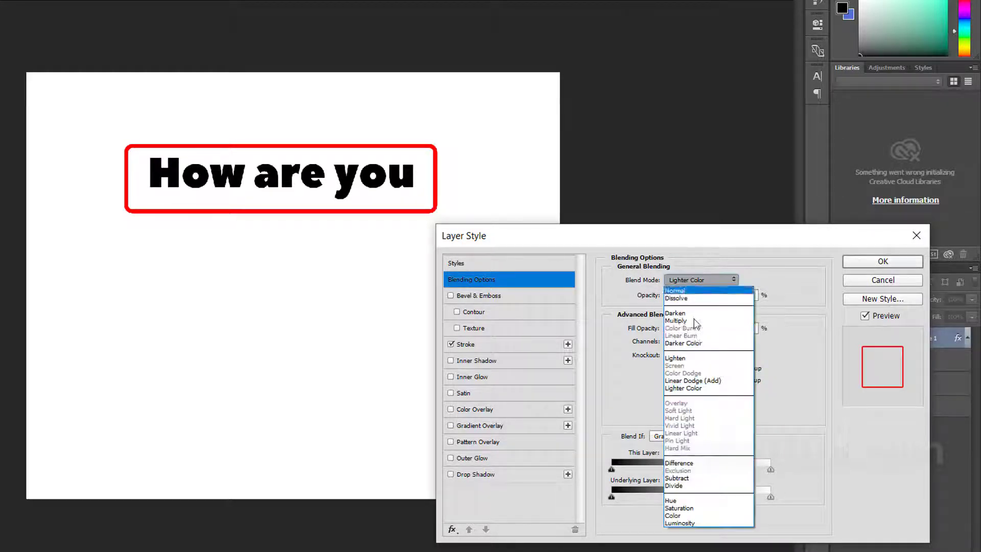
pyautogui.click(685, 356)
# Test the layer Opacity and Fill Opacity sliders, keeping opacity at 100
pyautogui.moveTo(728, 297); pyautogui.dragTo(643, 293)
pyautogui.moveTo(704, 300); pyautogui.dragTo(828, 297)
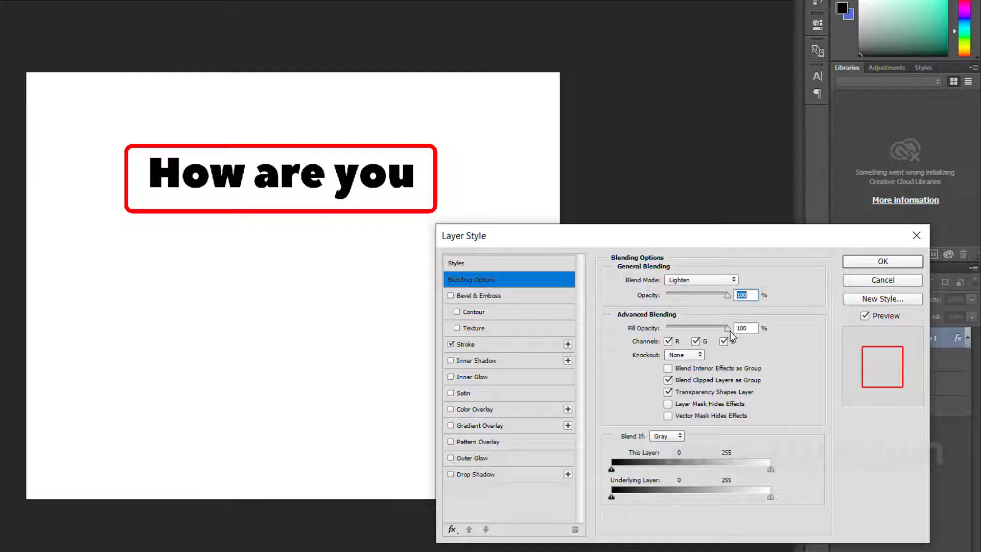
pyautogui.moveTo(729, 329); pyautogui.dragTo(602, 332)
pyautogui.moveTo(775, 331); pyautogui.dragTo(805, 348)
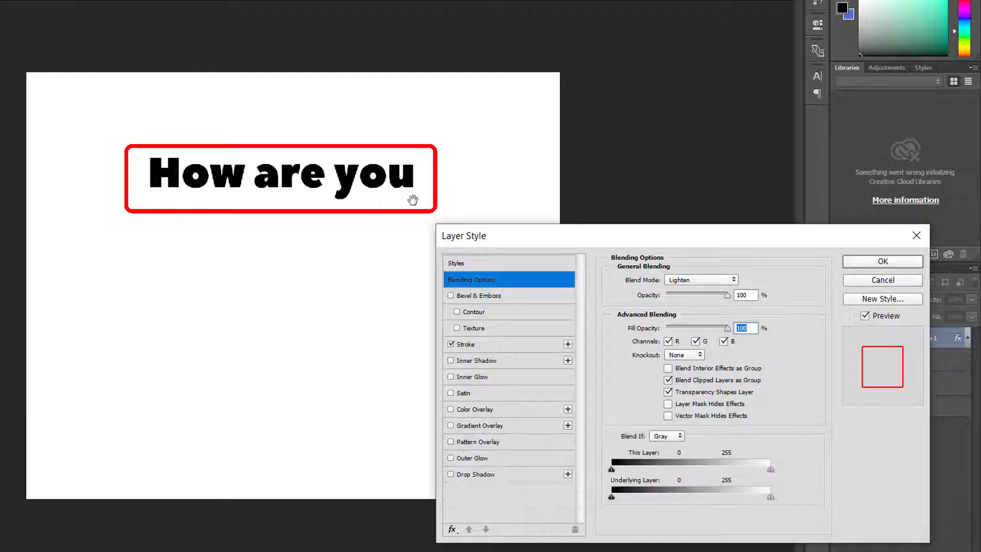
# Set Fill Opacity to 98%, cycle Blend If through Red and Blue back to Gray, and apply
pyautogui.write('98')
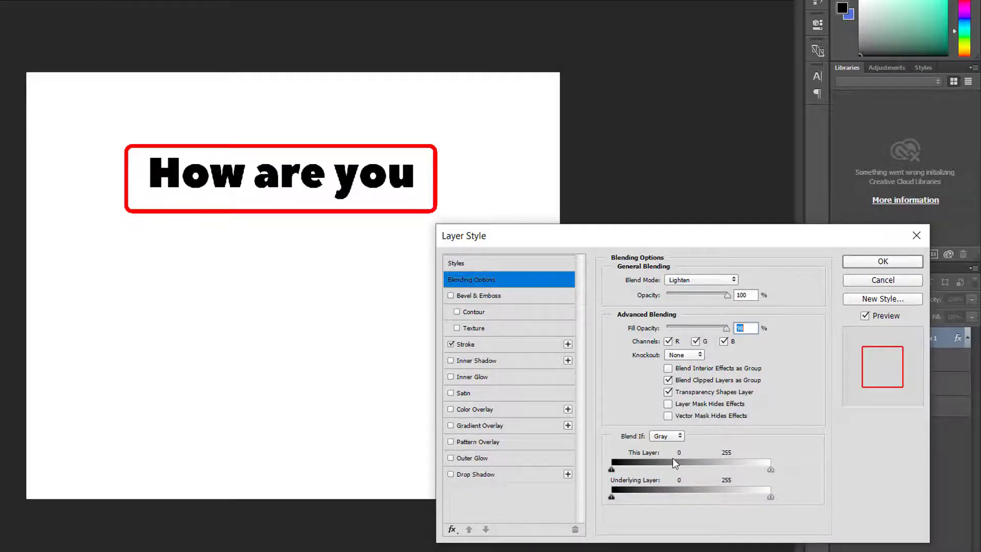
pyautogui.click(666, 437)
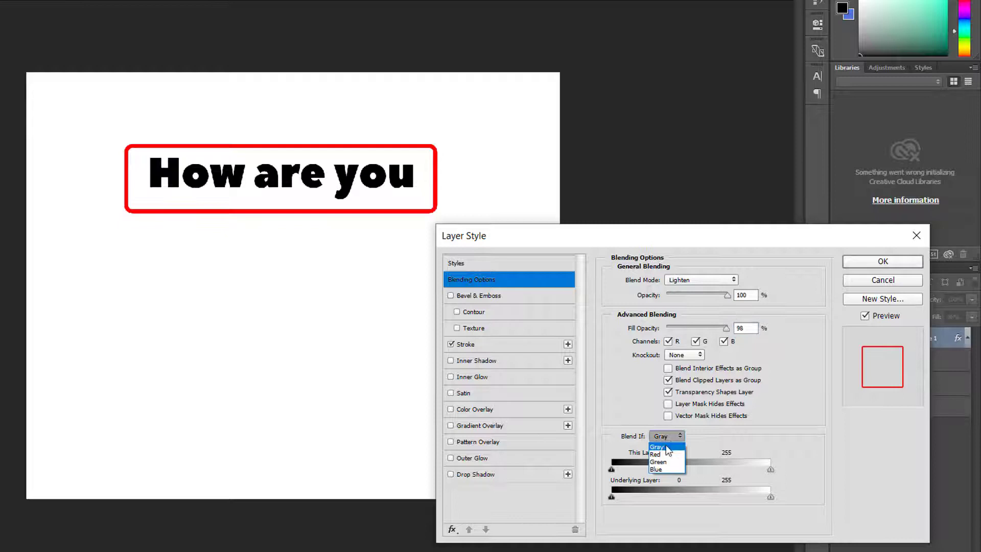
pyautogui.click(665, 452)
pyautogui.click(669, 438)
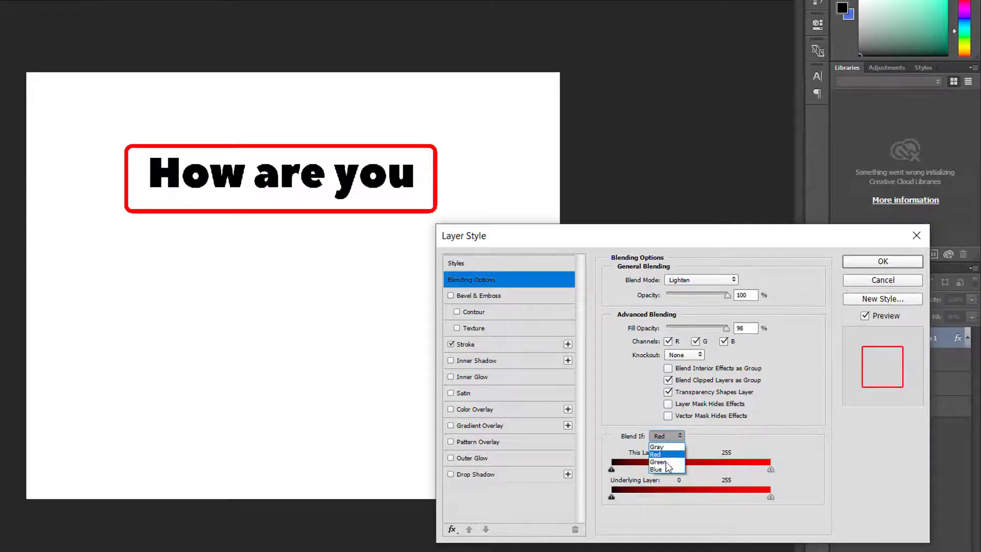
pyautogui.click(665, 468)
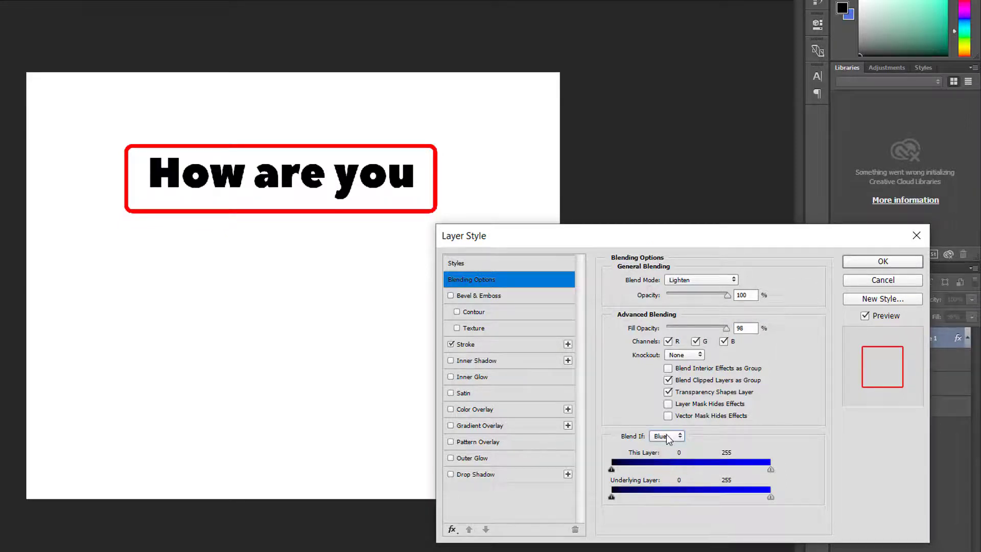
pyautogui.click(666, 437)
pyautogui.click(667, 445)
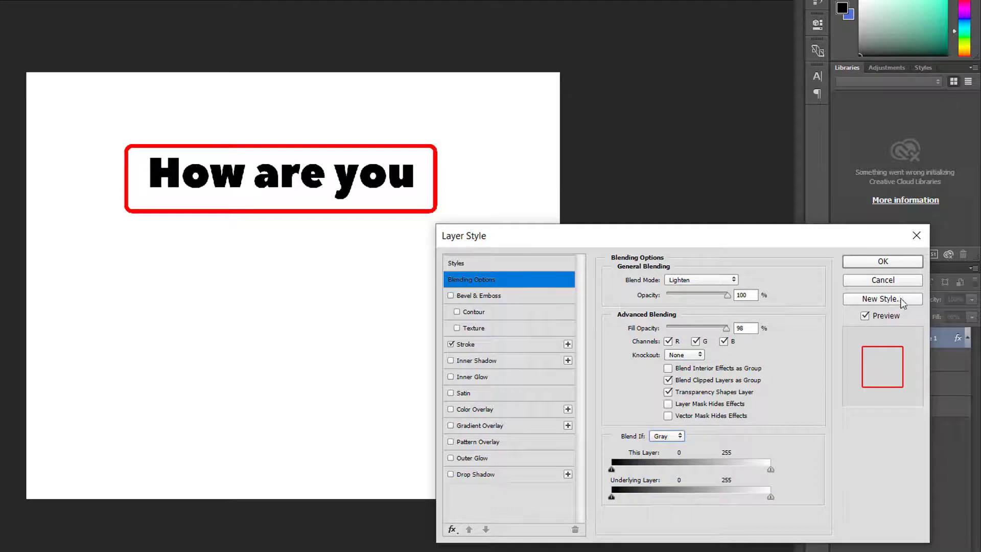
pyautogui.click(885, 263)
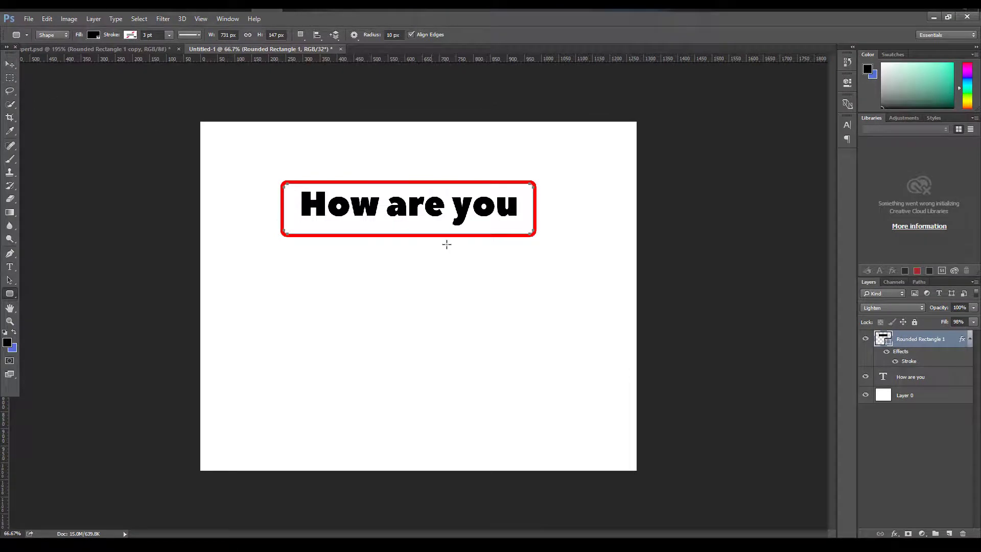
# Free-transform the rounded rectangle to 94.80% width and 95.92% height around the text
pyautogui.click(7, 67)
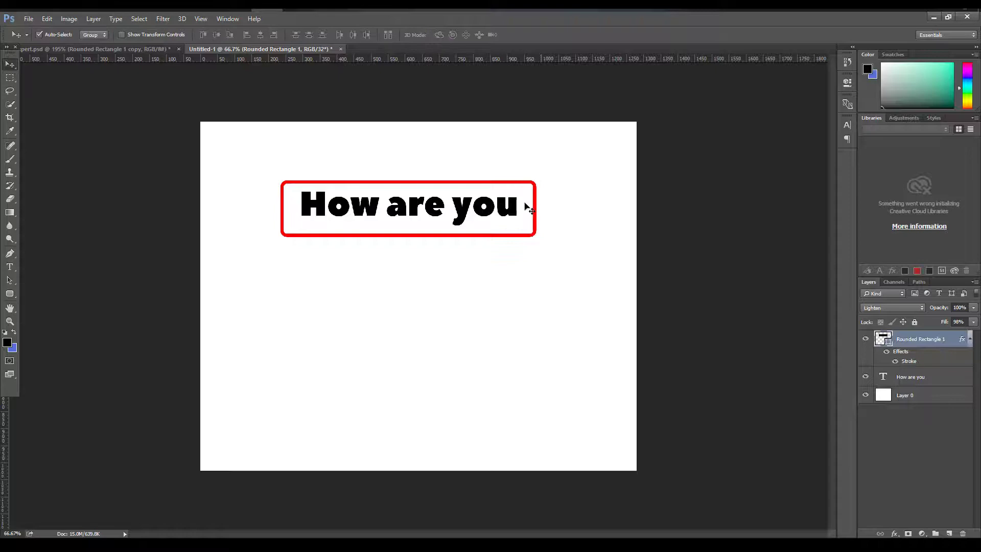
pyautogui.moveTo(530, 200); pyautogui.dragTo(530, 200)
pyautogui.hotkey('ctrl', 't')
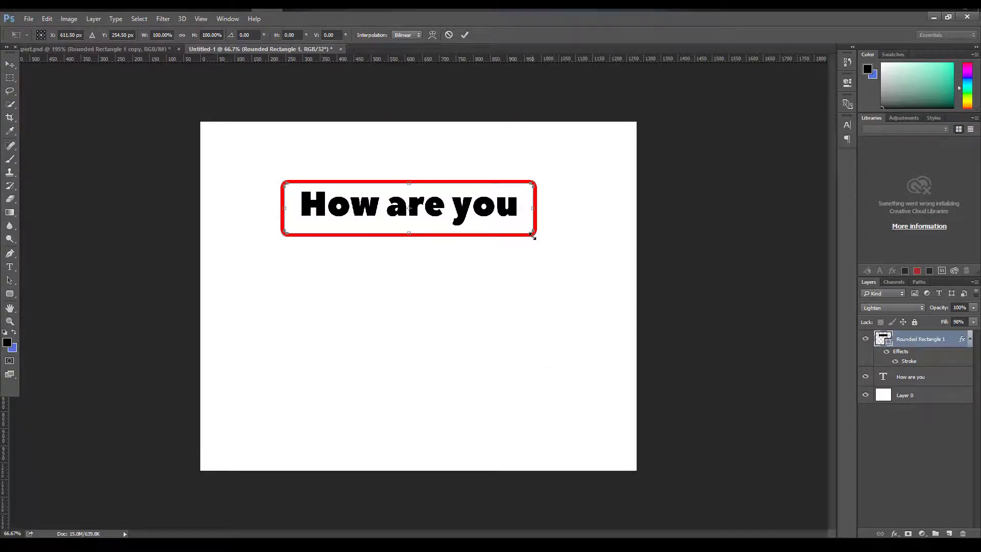
pyautogui.moveTo(534, 238); pyautogui.dragTo(514, 215)
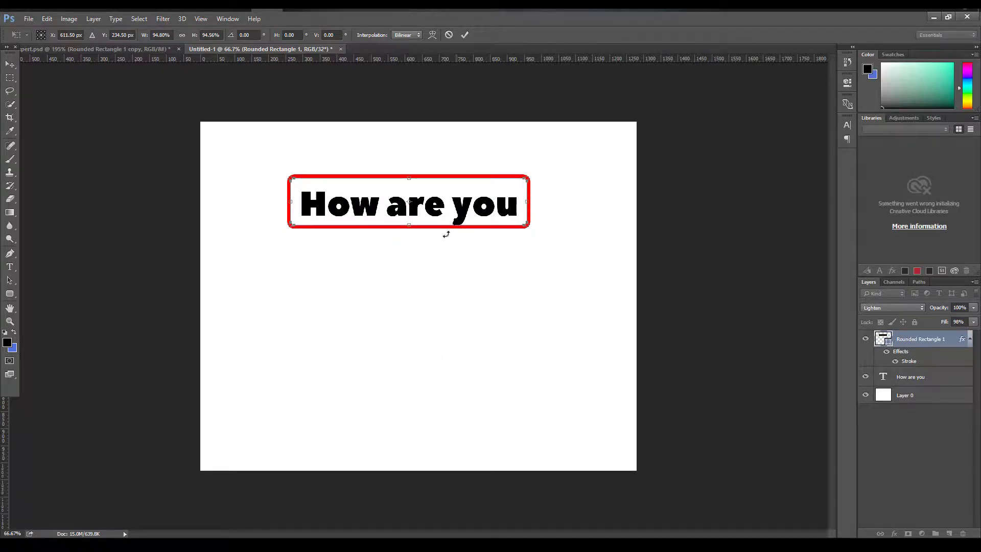
pyautogui.moveTo(407, 226); pyautogui.dragTo(406, 231)
pyautogui.moveTo(409, 178); pyautogui.dragTo(408, 181)
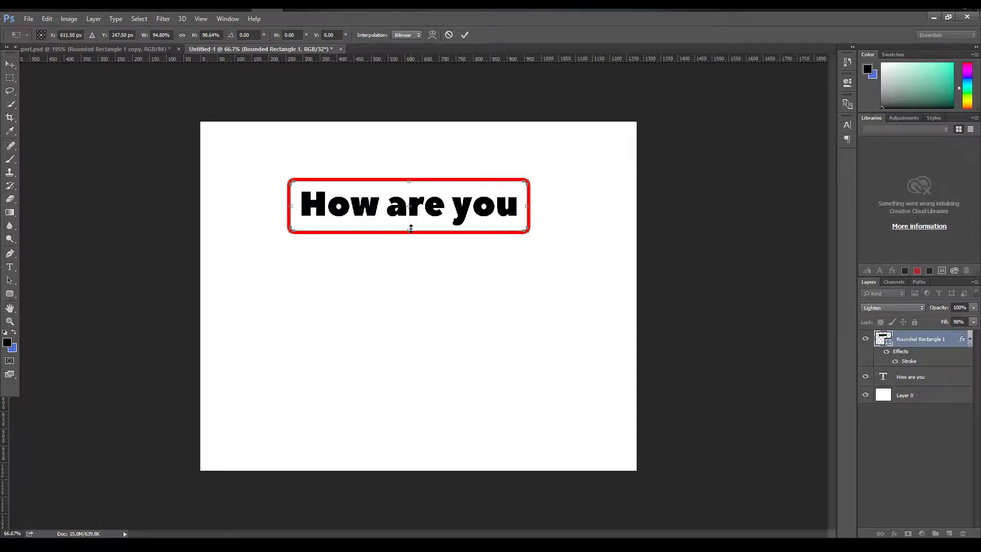
pyautogui.moveTo(410, 230); pyautogui.dragTo(410, 231)
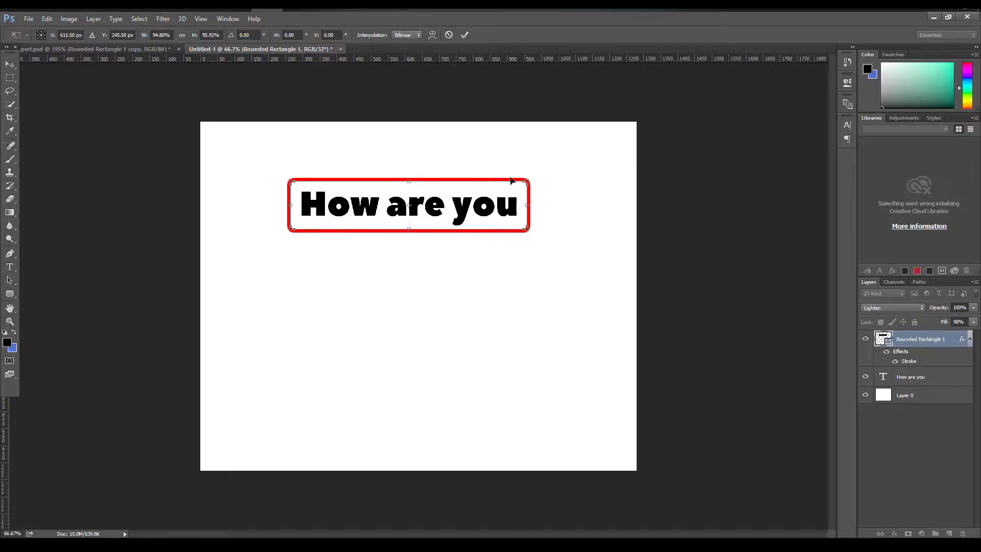
pyautogui.click(465, 35)
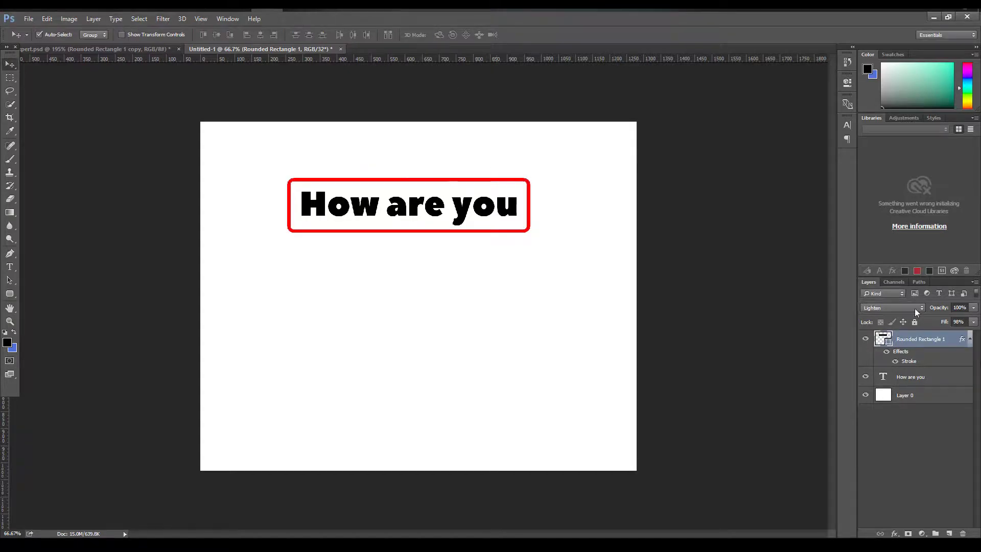
pyautogui.doubleClick(948, 340)
pyautogui.click(895, 363)
pyautogui.click(895, 363)
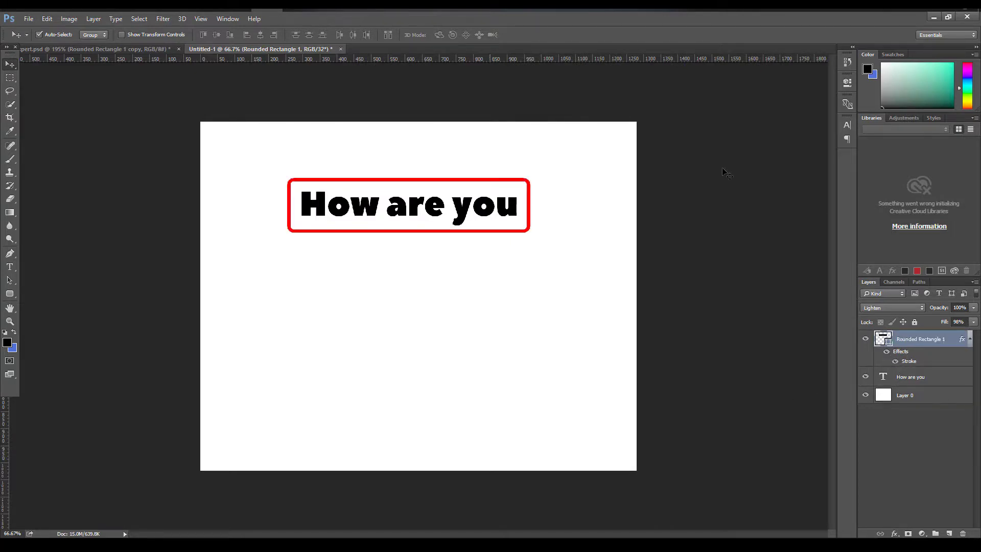